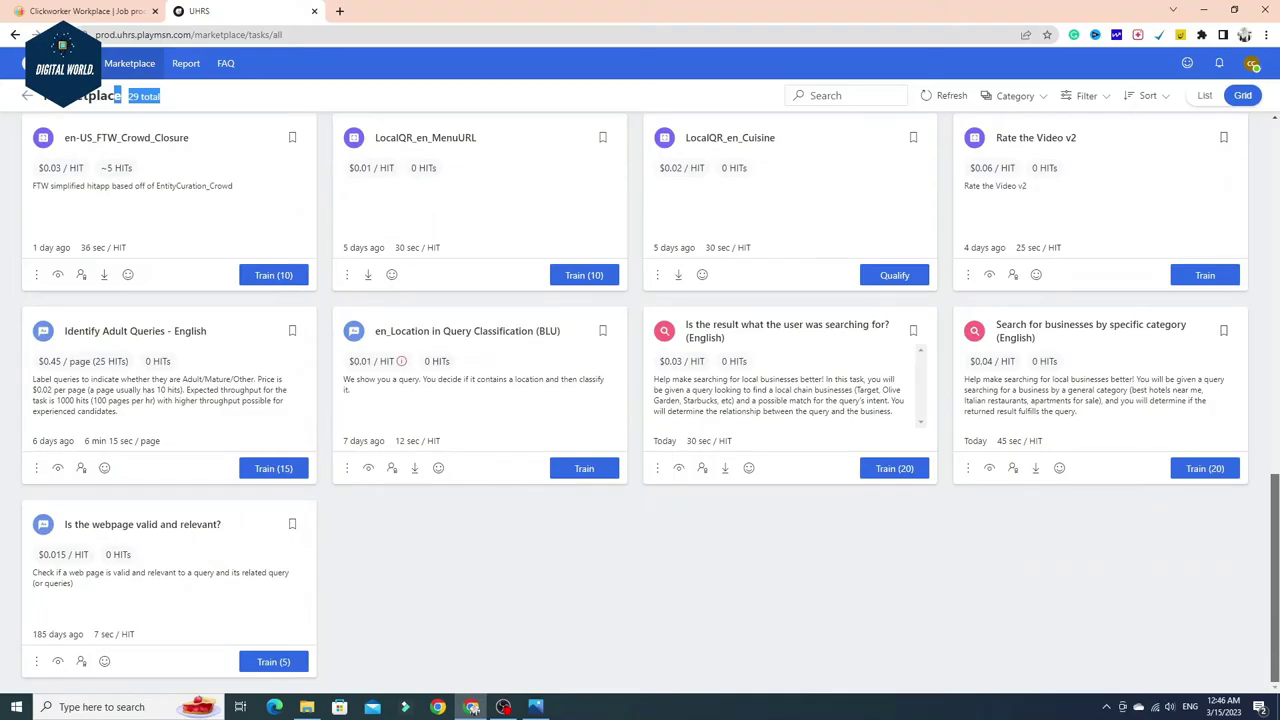
- Check the Report page's judgment total and time spent charts, and return to the Marketplace
{"action": "scroll", "coordinate": [640, 400], "scroll_direction": "up", "scroll_amount": 15}
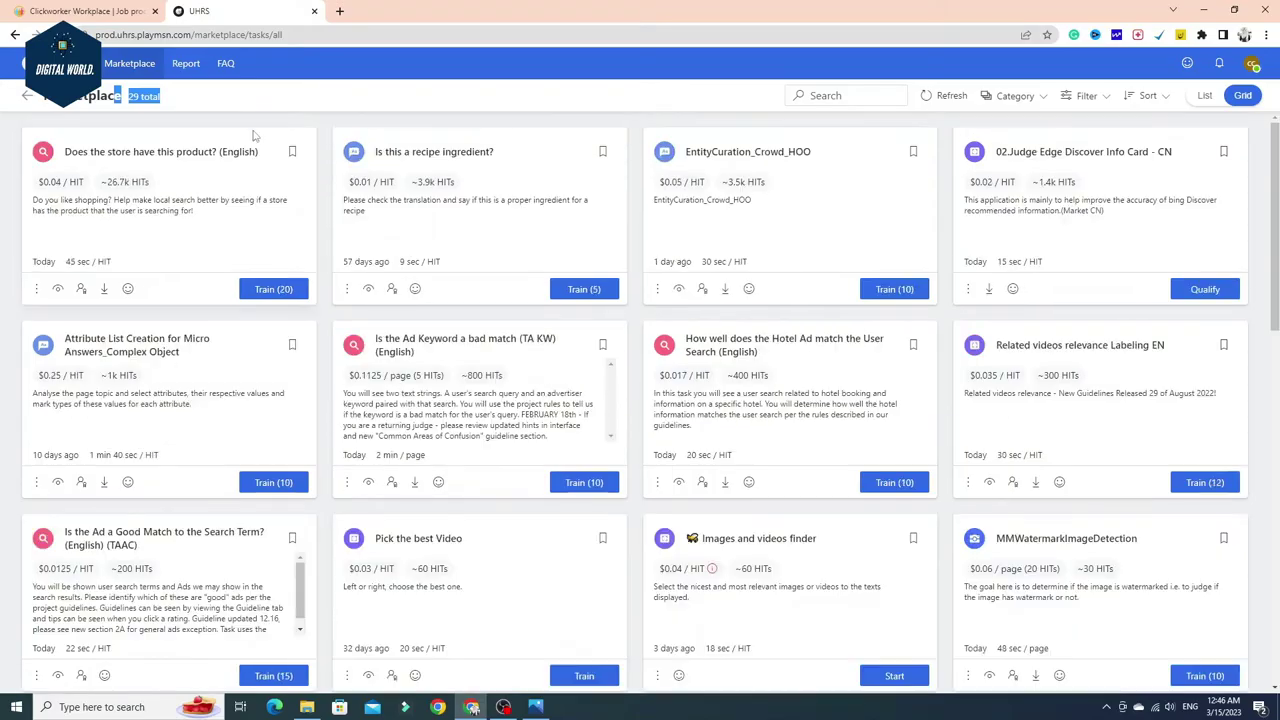
{"action": "left_click", "coordinate": [184, 62]}
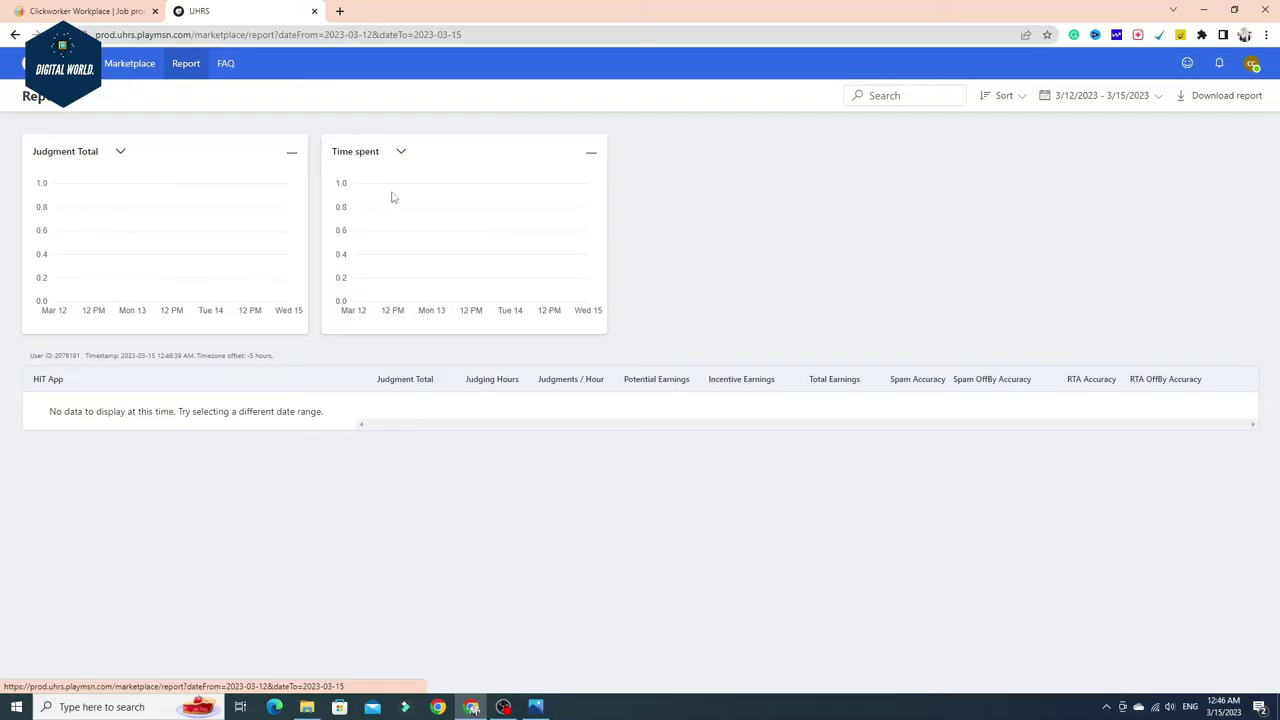
{"action": "left_click", "coordinate": [401, 151]}
{"action": "left_click", "coordinate": [401, 151]}
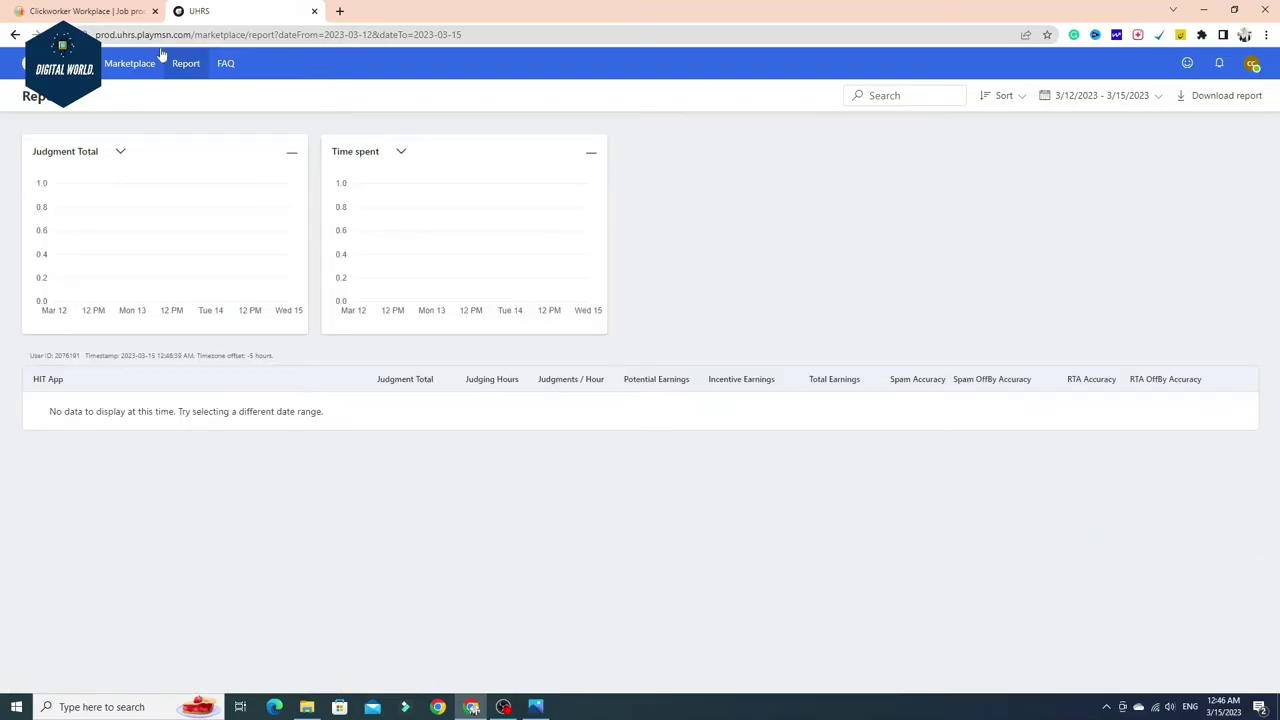
{"action": "left_click", "coordinate": [131, 72]}
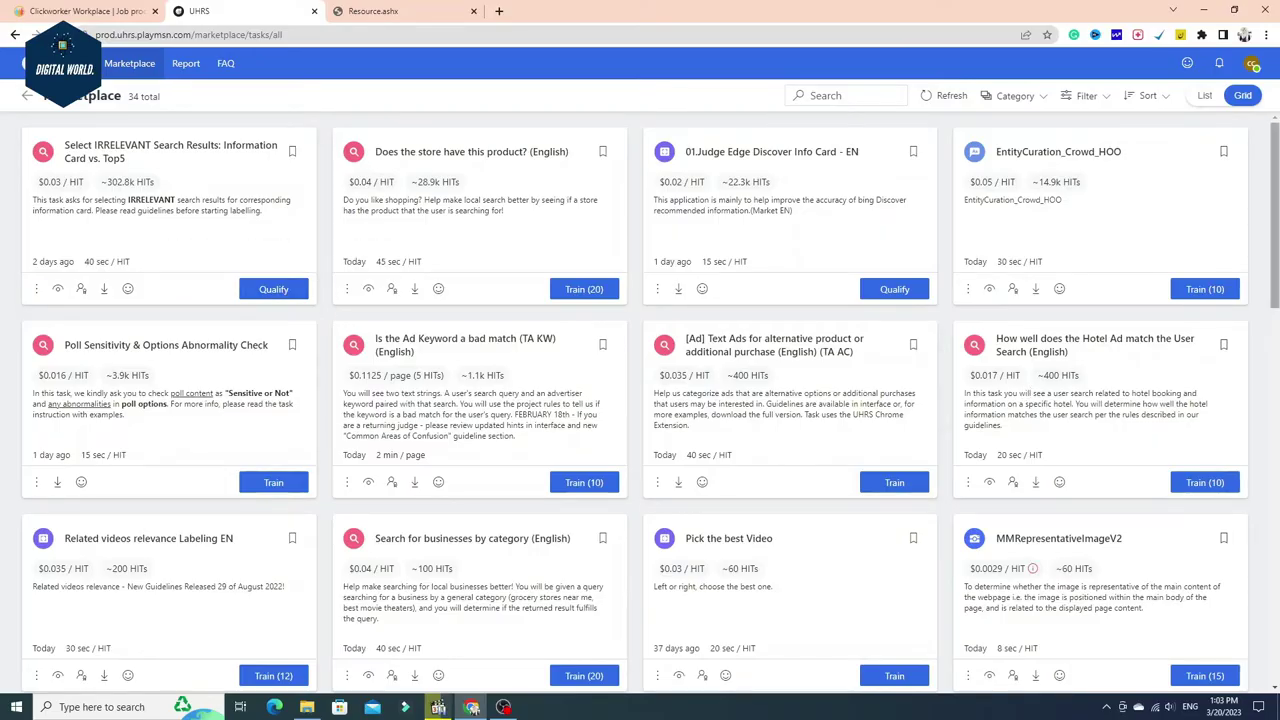
- Examine the marketplace task cards, checking the pay per HIT, available HITs and training requirement of "Does the store have this product? (English)"
{"action": "scroll", "coordinate": [1082, 378], "scroll_direction": "down", "scroll_amount": 5}
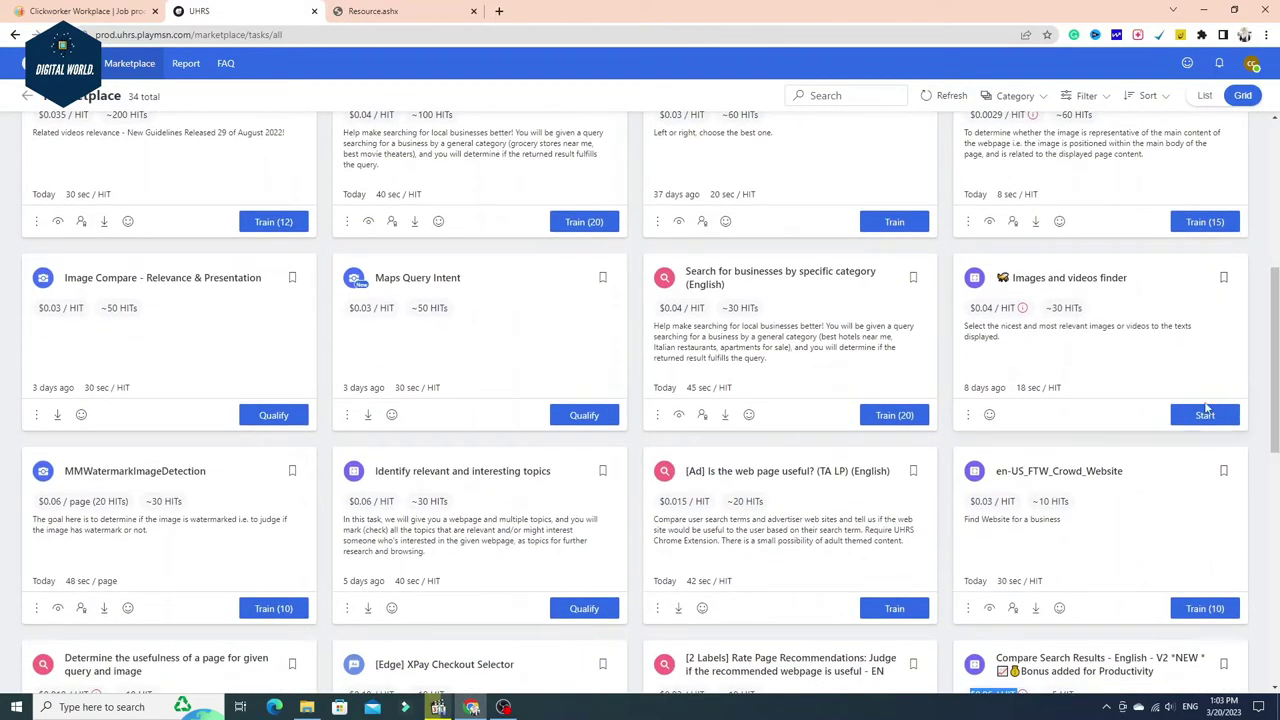
{"action": "scroll", "coordinate": [1205, 415], "scroll_direction": "up", "scroll_amount": 5}
{"action": "left_click_drag", "start_coordinate": [424, 183], "coordinate": [462, 188]}
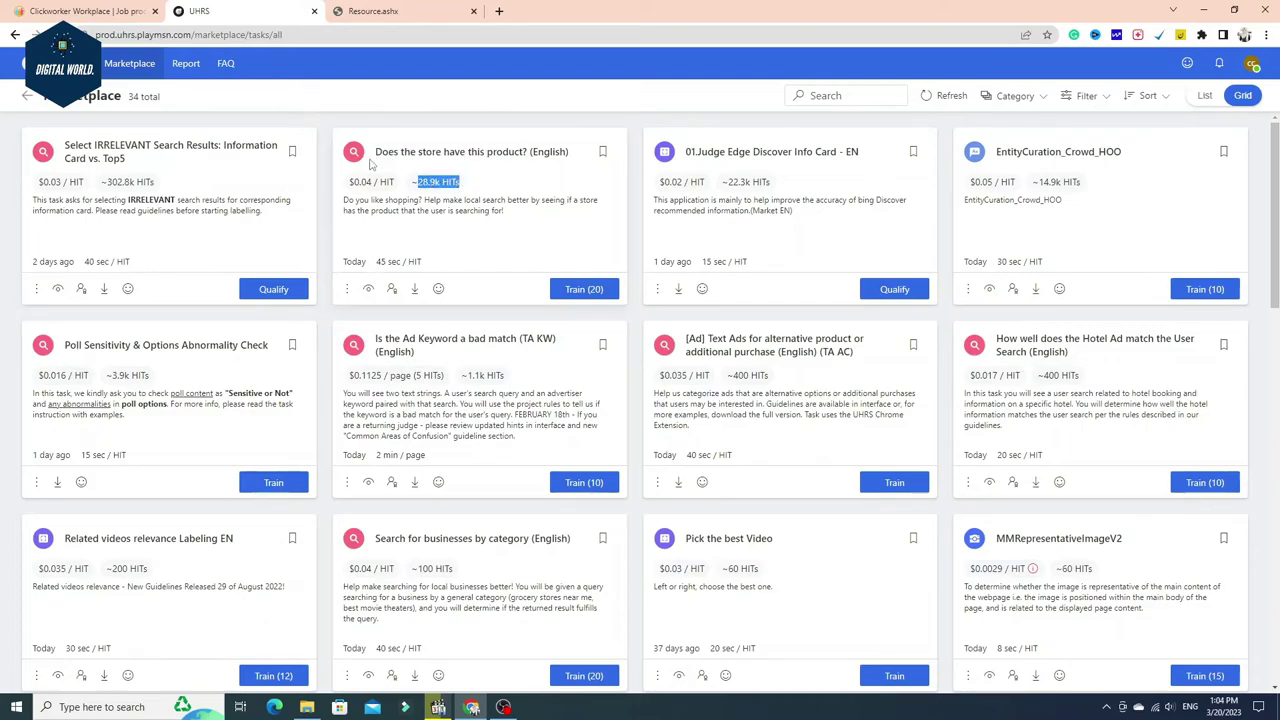
{"action": "left_click", "coordinate": [210, 166]}
{"action": "double_click", "coordinate": [428, 182]}
{"action": "left_click_drag", "start_coordinate": [396, 186], "coordinate": [343, 192]}
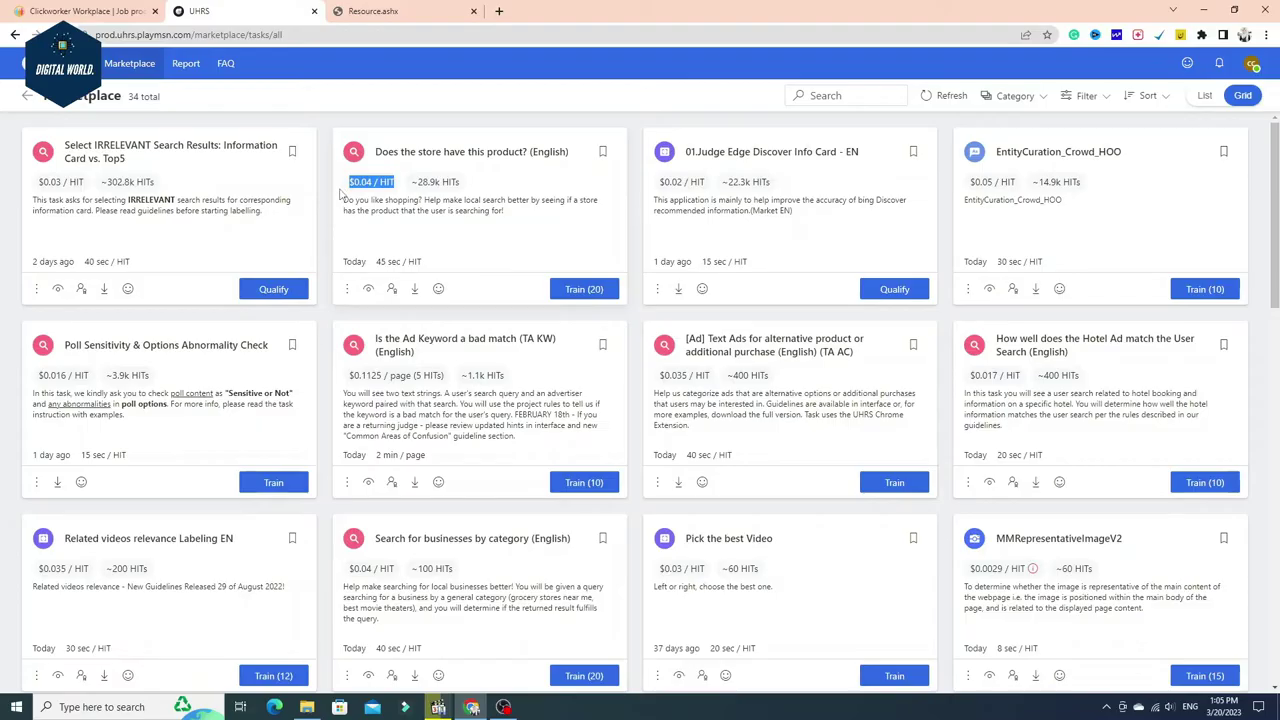
{"action": "left_click", "coordinate": [341, 194]}
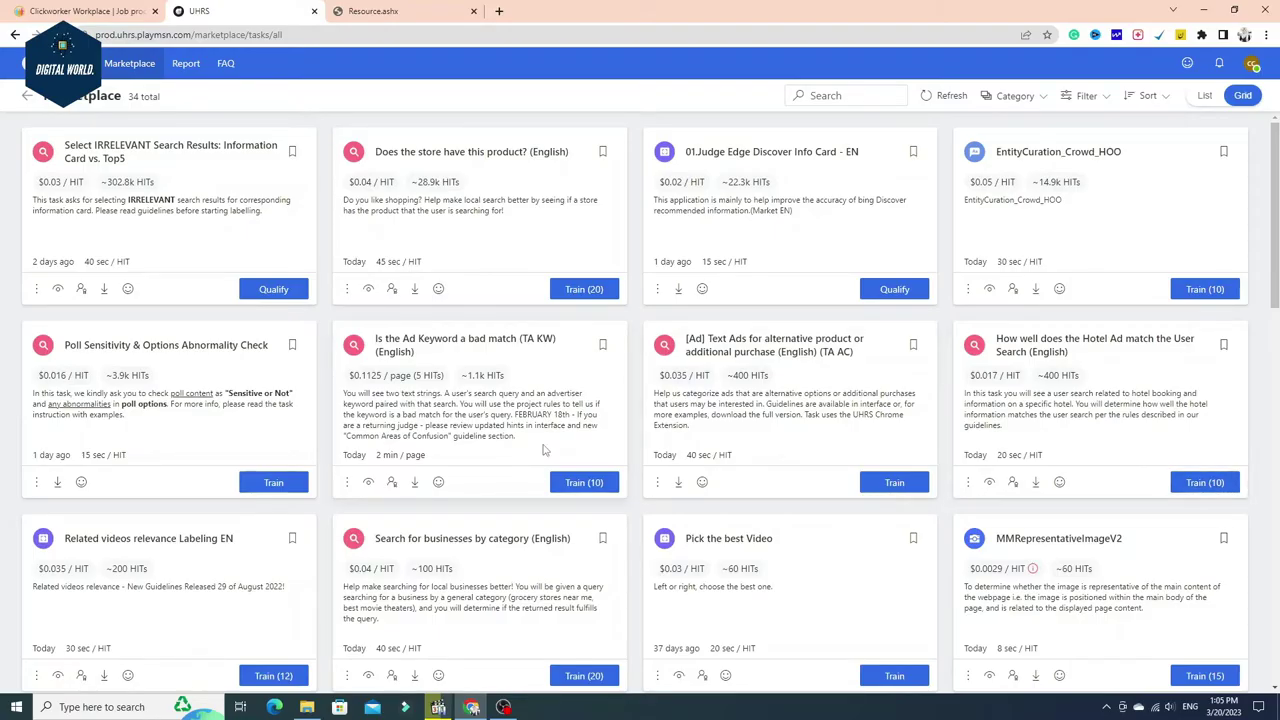
{"action": "left_click", "coordinate": [570, 291]}
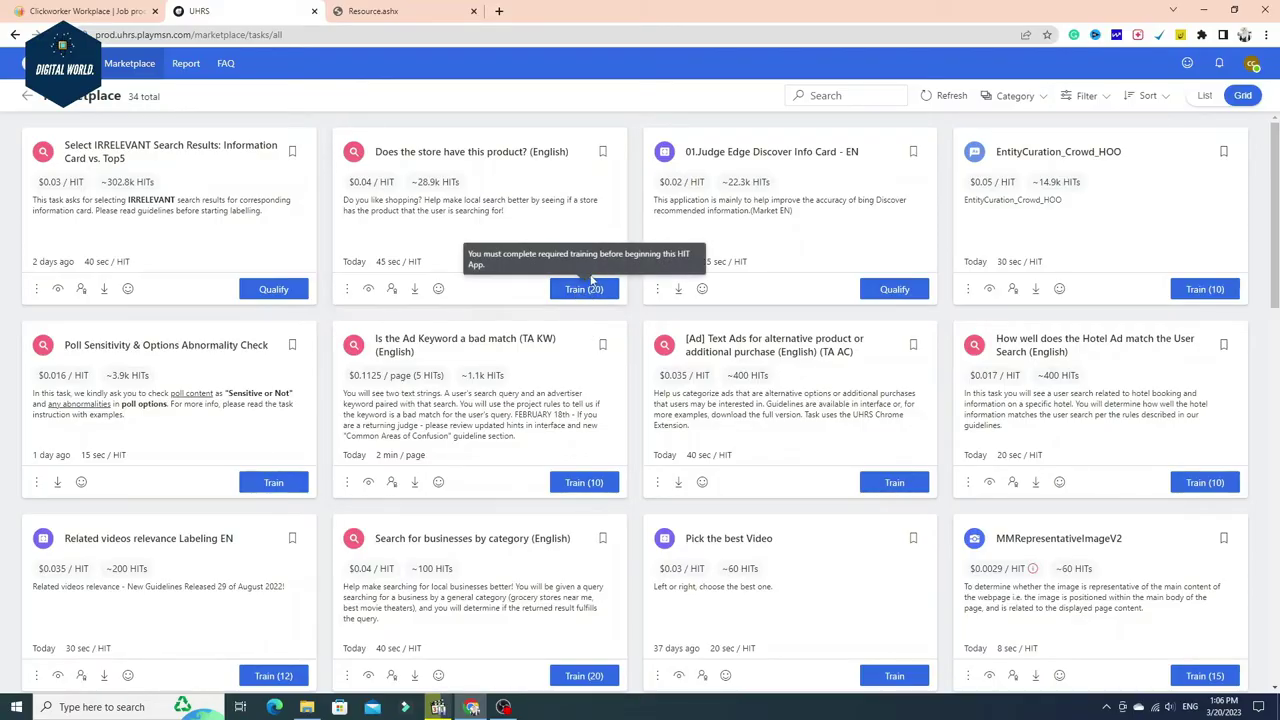
- Open the qualification details for "Select IRRELEVANT Search Results: Information Card vs. Top5" and review the allowed attempts and test size
{"action": "left_click", "coordinate": [273, 290]}
{"action": "left_click_drag", "start_coordinate": [259, 354], "coordinate": [408, 358]}
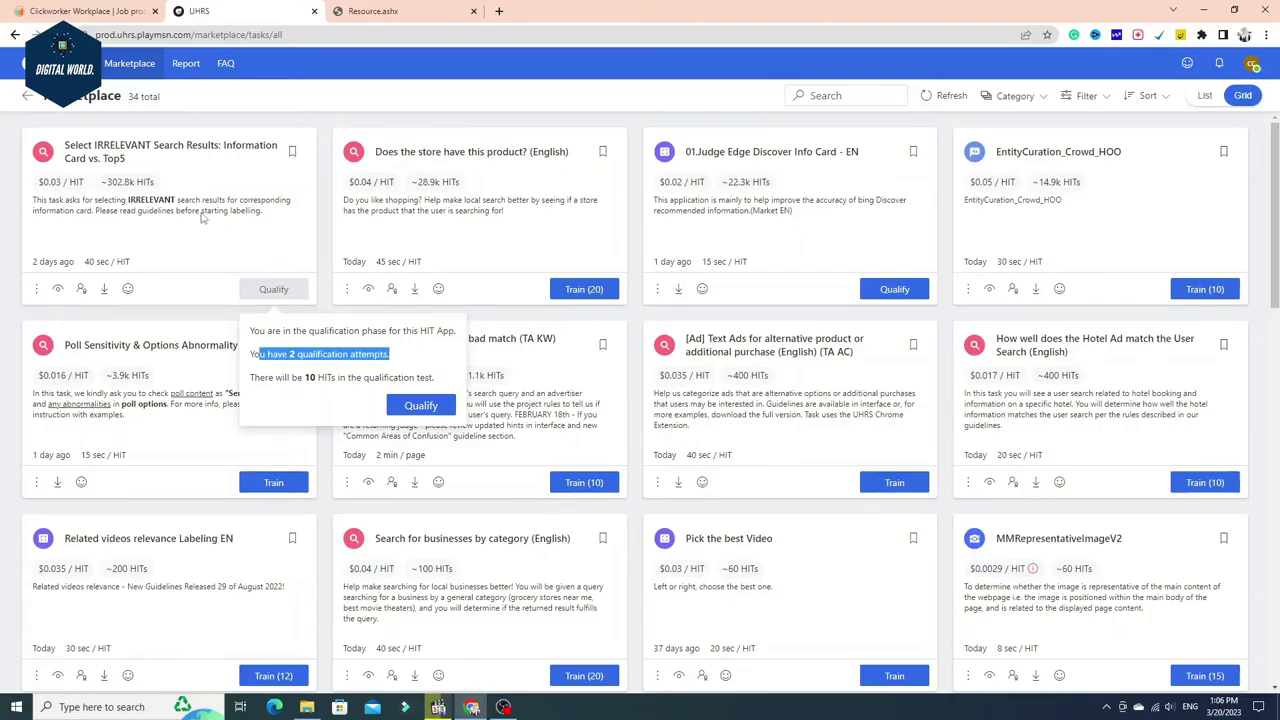
{"action": "left_click", "coordinate": [274, 377]}
{"action": "left_click_drag", "start_coordinate": [274, 377], "coordinate": [358, 380]}
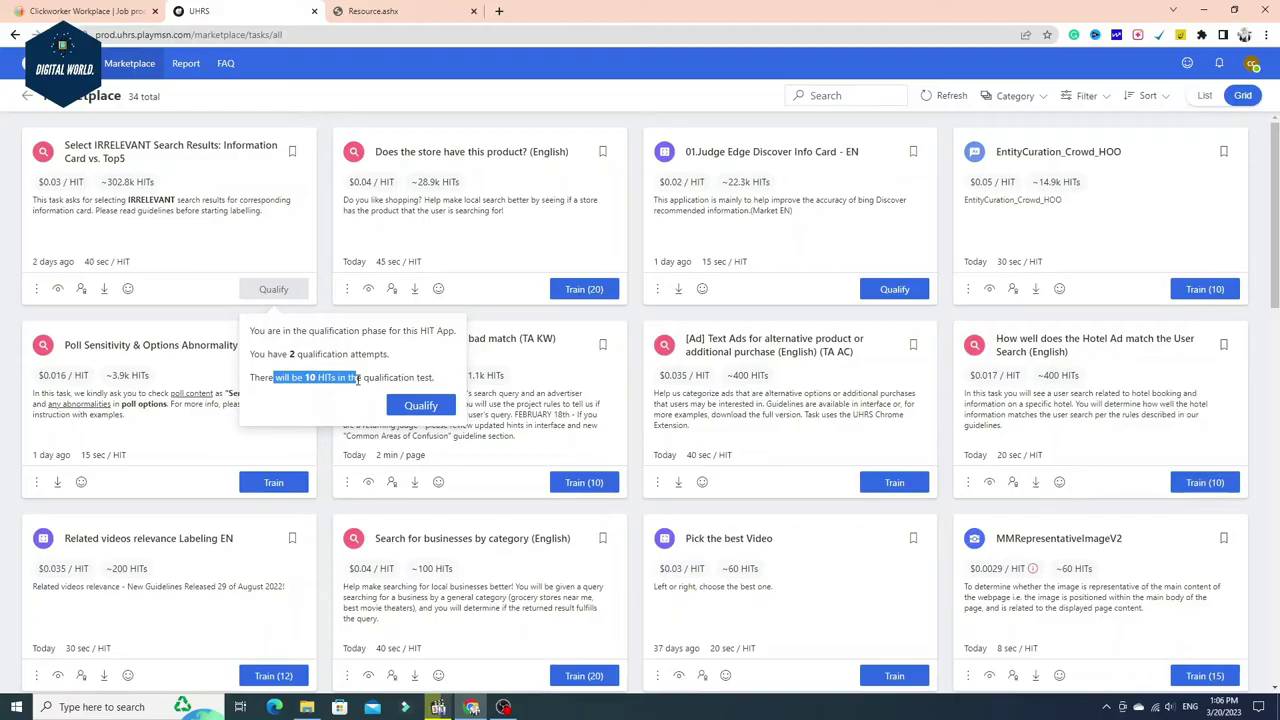
{"action": "left_click_drag", "start_coordinate": [282, 354], "coordinate": [317, 356]}
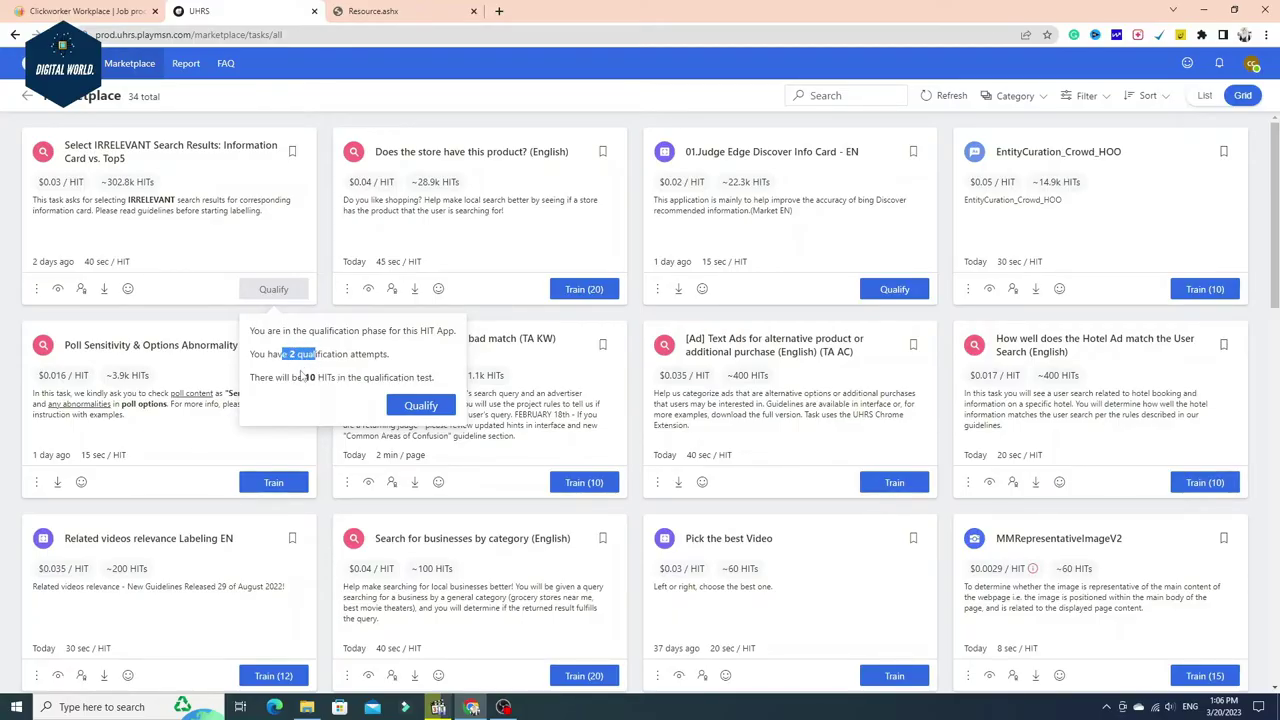
{"action": "left_click_drag", "start_coordinate": [297, 378], "coordinate": [362, 380]}
{"action": "left_click_drag", "start_coordinate": [270, 354], "coordinate": [376, 357]}
{"action": "left_click", "coordinate": [297, 393]}
{"action": "left_click_drag", "start_coordinate": [287, 377], "coordinate": [374, 378]}
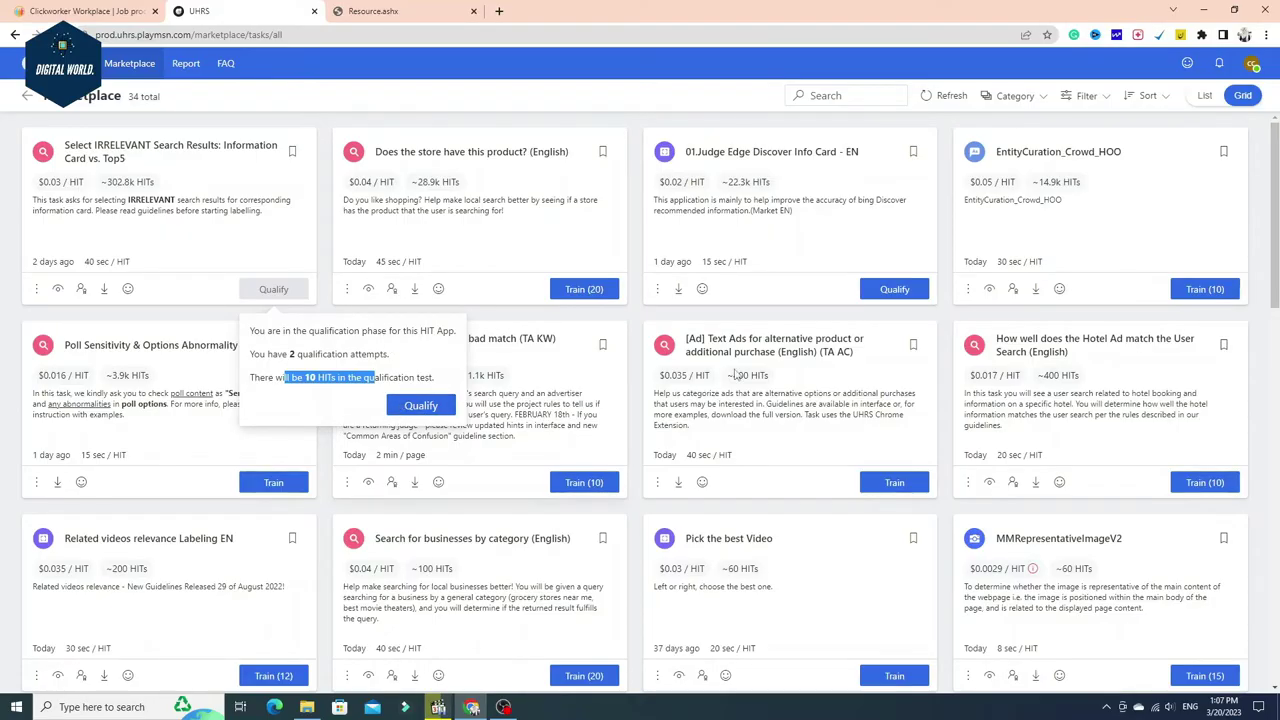
- Try to start the "Images and videos finder" task and return to the marketplace
{"action": "scroll", "coordinate": [1235, 424], "scroll_direction": "down", "scroll_amount": 5}
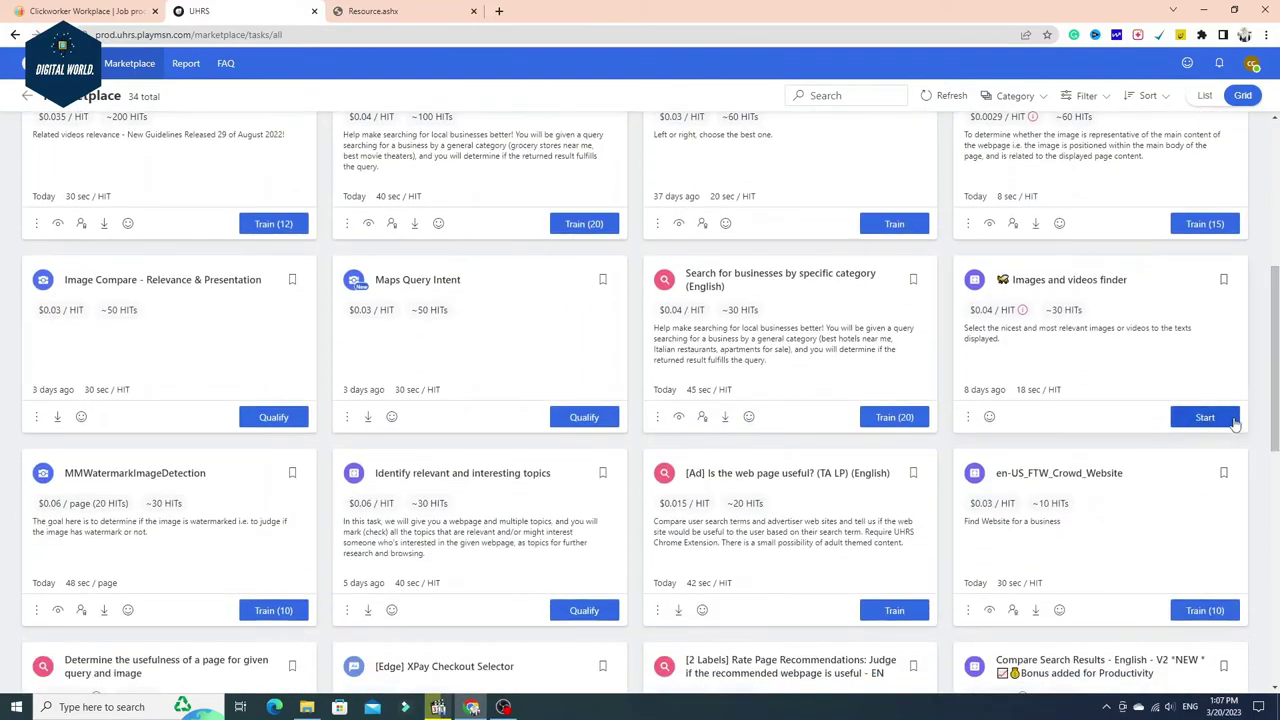
{"action": "scroll", "coordinate": [272, 290], "scroll_direction": "up", "scroll_amount": 5}
{"action": "left_click", "coordinate": [272, 290]}
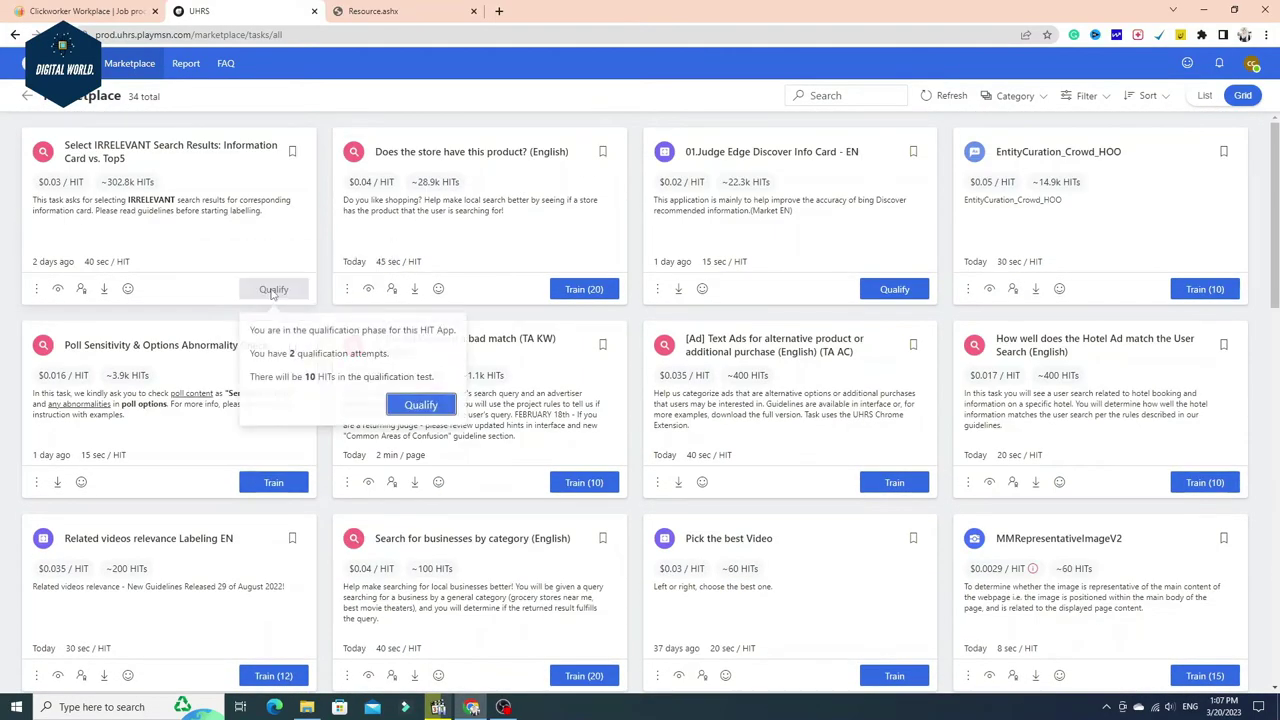
{"action": "scroll", "coordinate": [1208, 430], "scroll_direction": "down", "scroll_amount": 5}
{"action": "left_click", "coordinate": [1205, 424]}
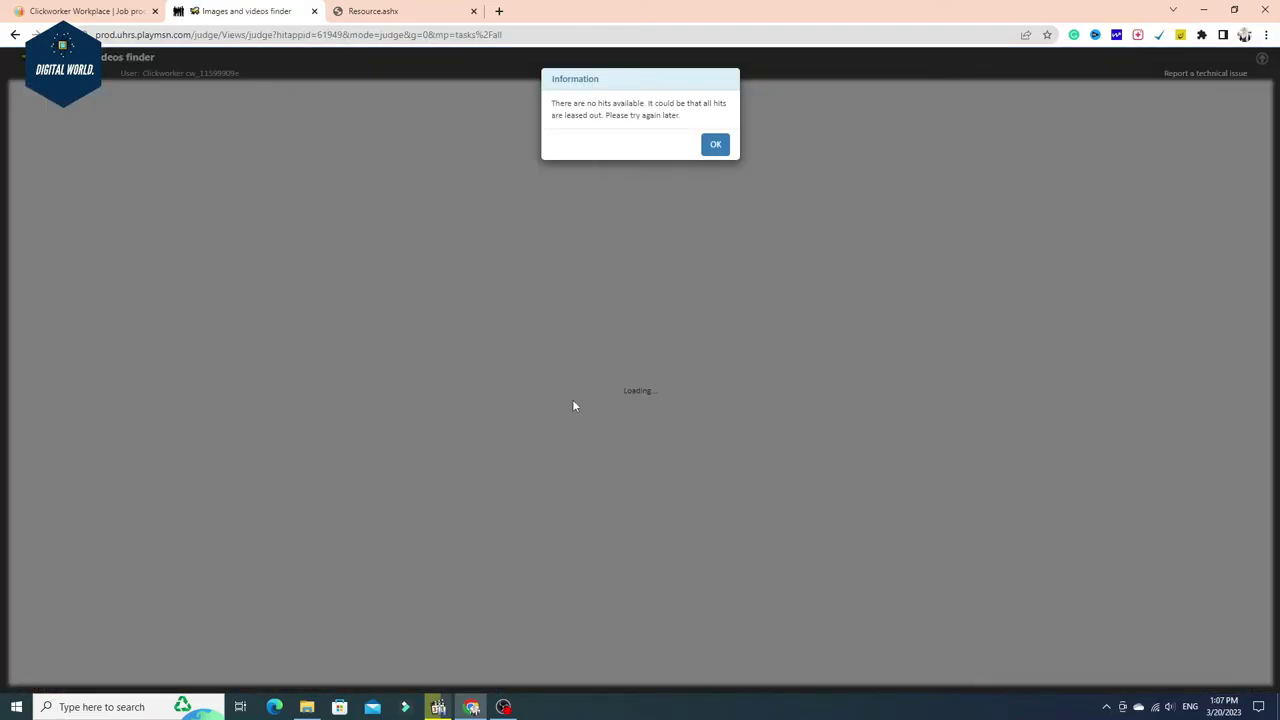
{"action": "left_click", "coordinate": [713, 146]}
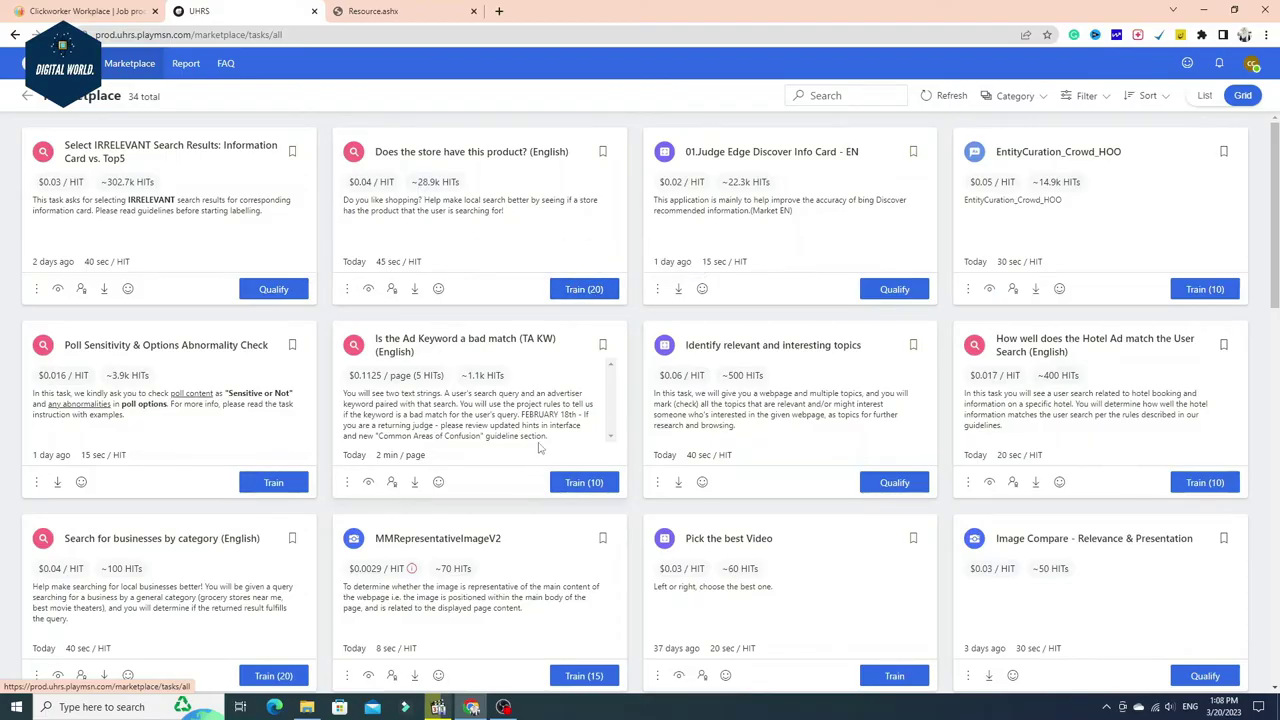
- Open the guidelines for the "Is the Ad Keyword a bad match (TA KW) (English)" training in a new tab
{"action": "left_click", "coordinate": [577, 486]}
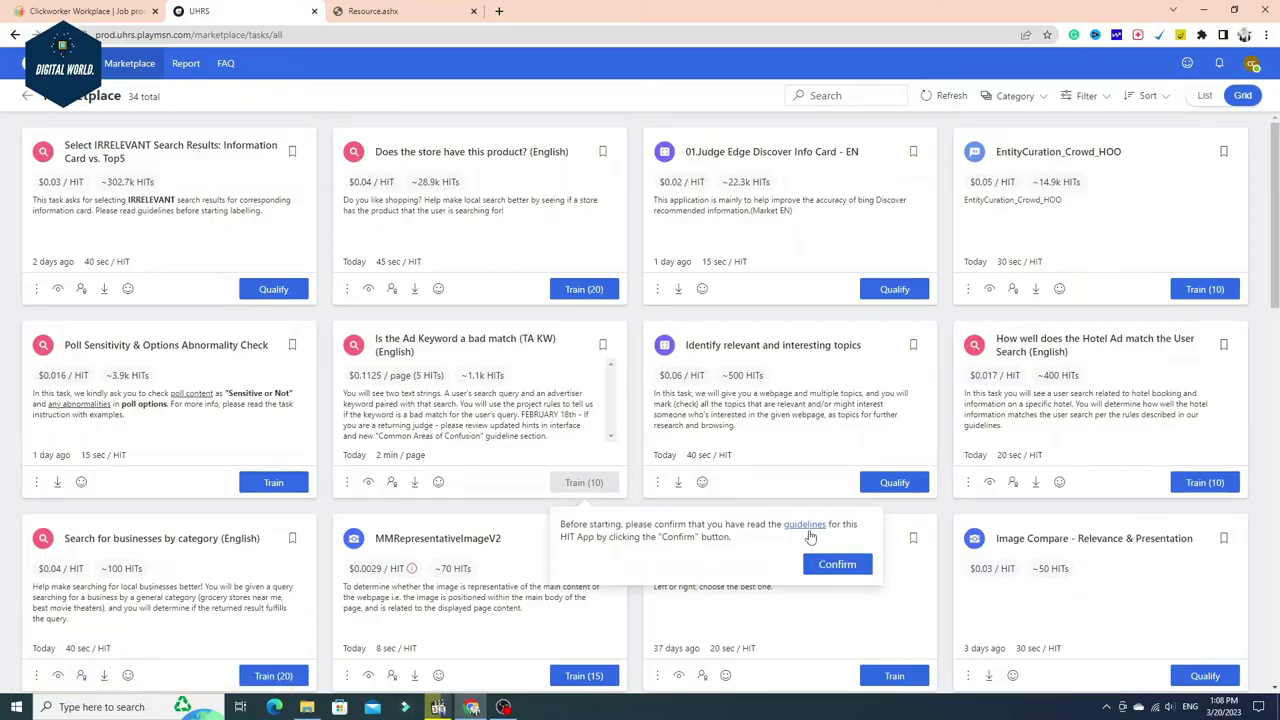
{"action": "right_click", "coordinate": [803, 527]}
{"action": "left_click", "coordinate": [845, 535]}
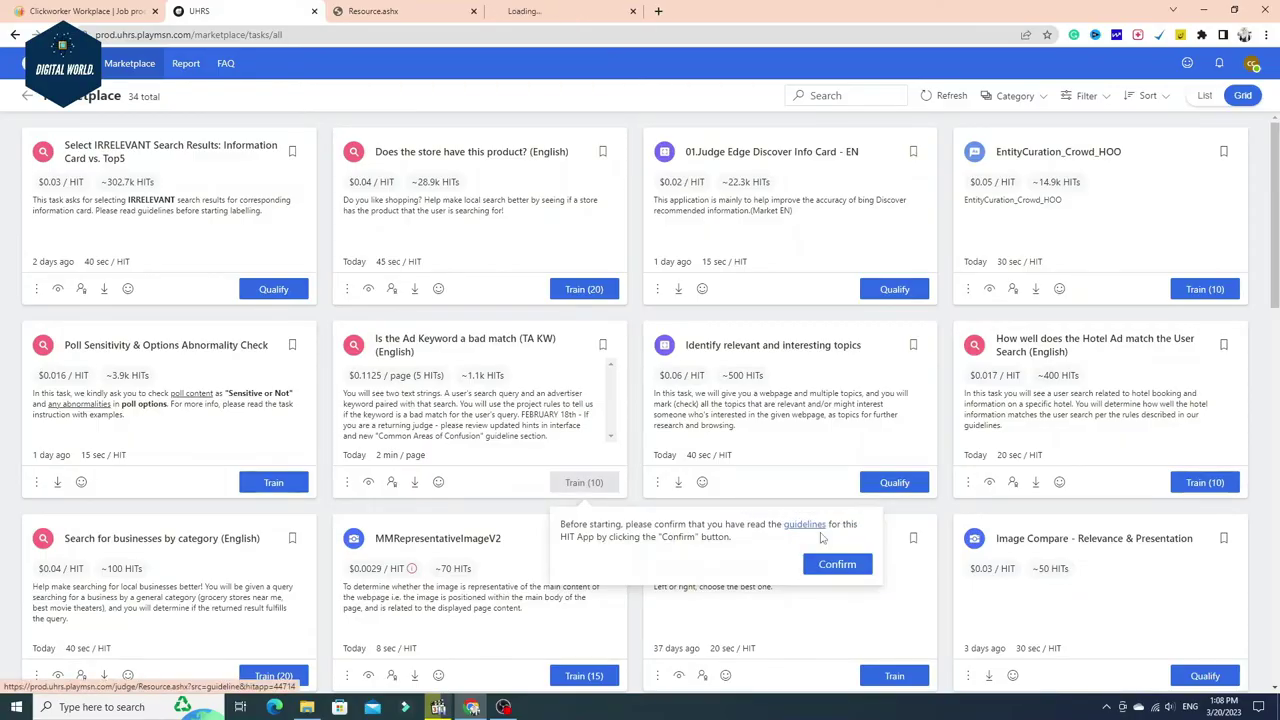
{"action": "left_click", "coordinate": [563, 10]}
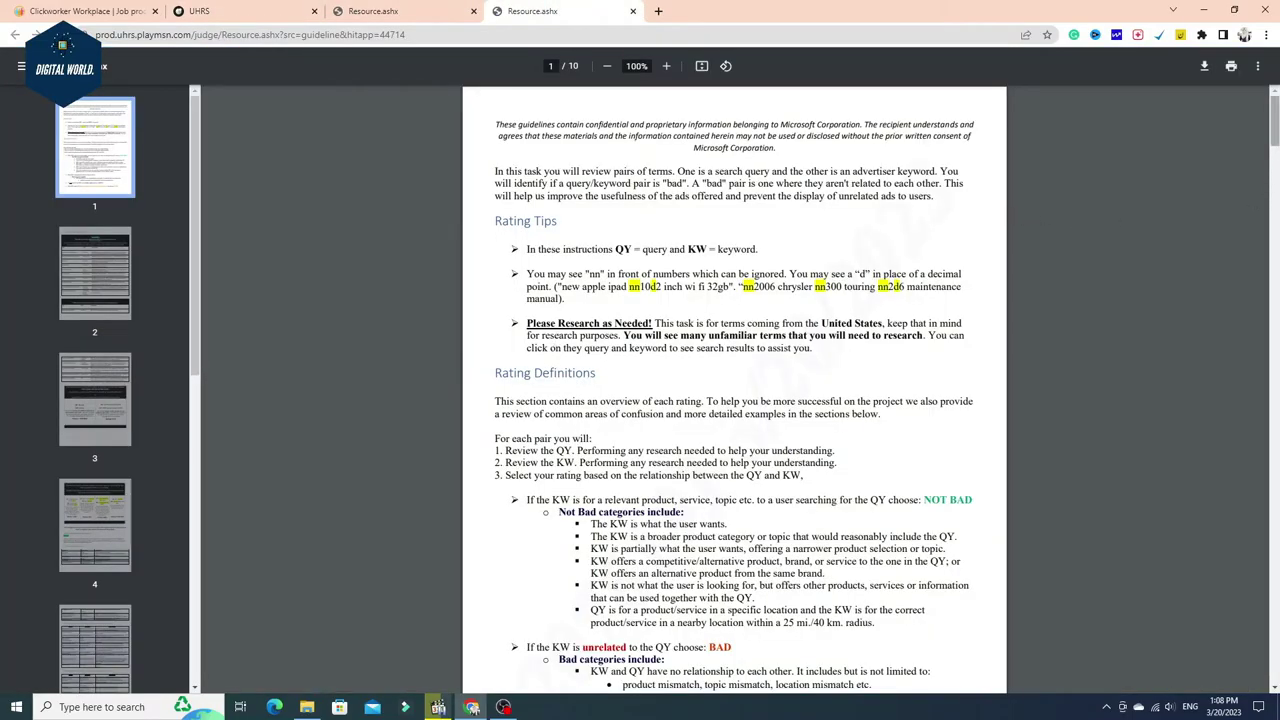
- Read through the guidelines' rating definitions and example tables, and go back to the first page
{"action": "scroll", "coordinate": [1275, 120], "scroll_direction": "down", "scroll_amount": 1}
{"action": "scroll", "coordinate": [734, 390], "scroll_direction": "down", "scroll_amount": 10}
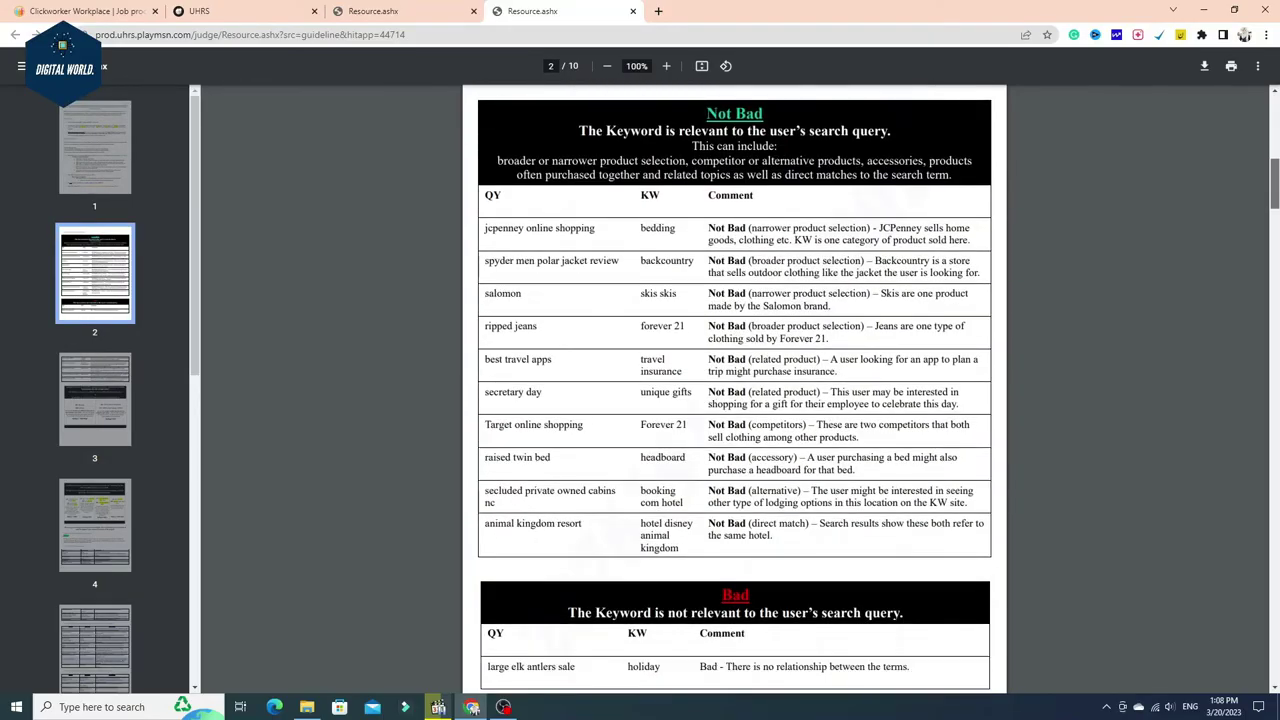
{"action": "scroll", "coordinate": [734, 390], "scroll_direction": "down", "scroll_amount": 7}
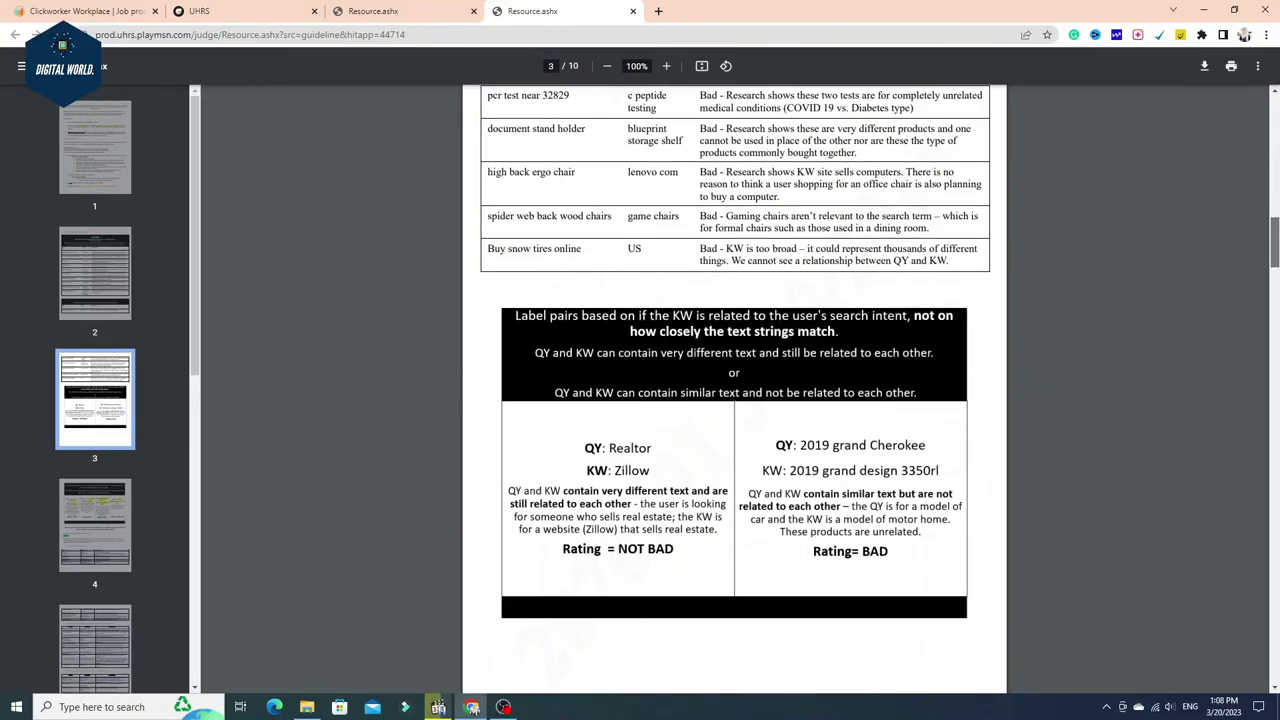
{"action": "scroll", "coordinate": [734, 390], "scroll_direction": "down", "scroll_amount": 12}
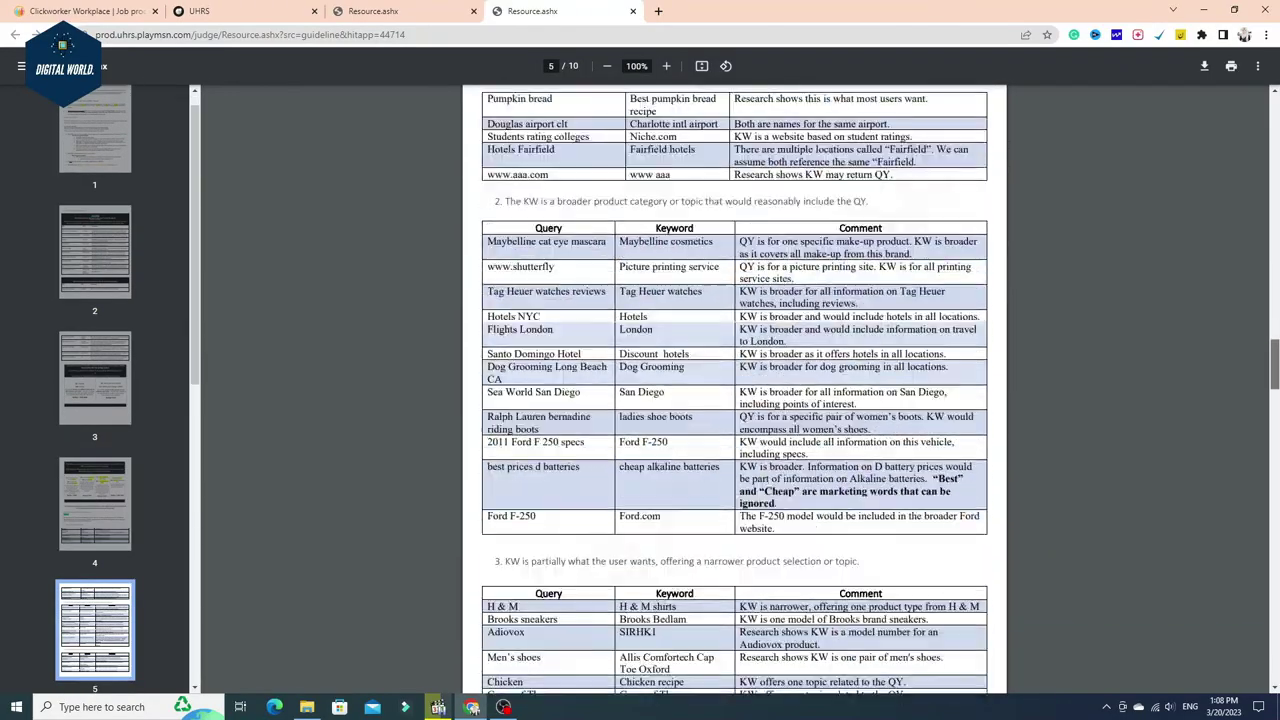
{"action": "scroll", "coordinate": [1272, 510], "scroll_direction": "down", "scroll_amount": 13}
{"action": "left_click_drag", "start_coordinate": [1272, 510], "coordinate": [1272, 100]}
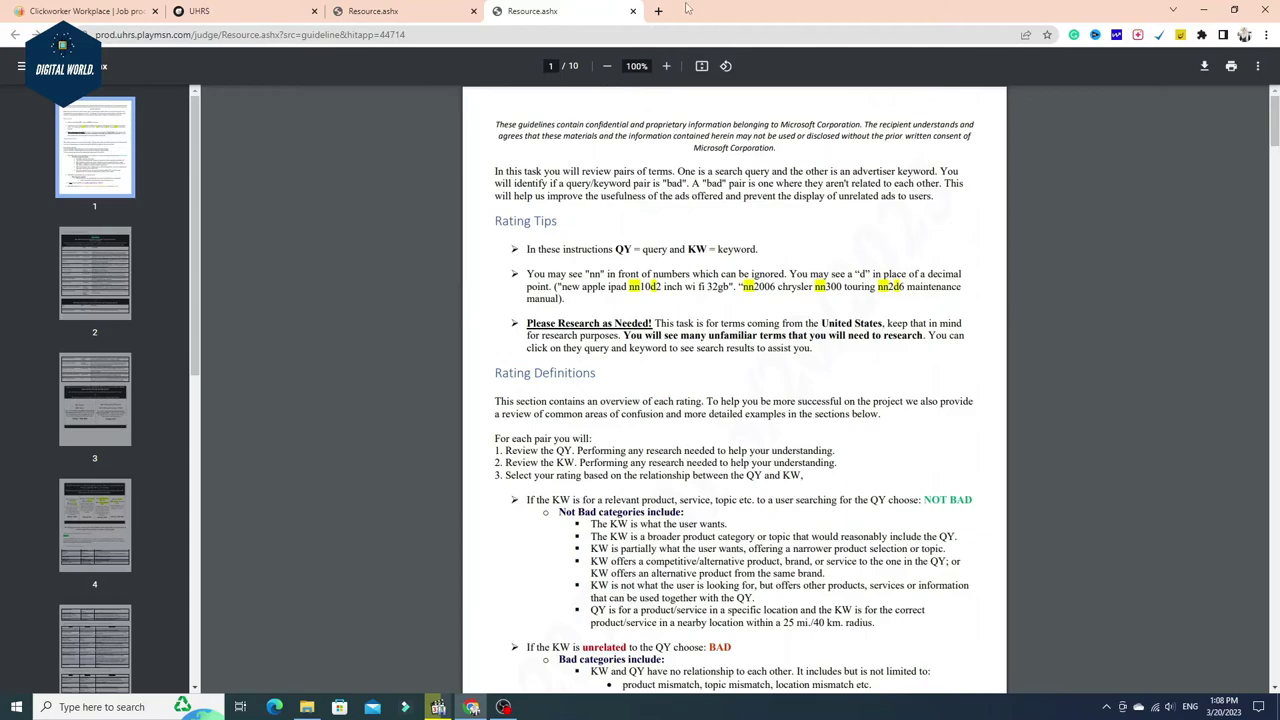
- Return to the marketplace, recheck the HIT count and training of "Does the store have this product?", and browse the remaining task cards
{"action": "left_click", "coordinate": [219, 10]}
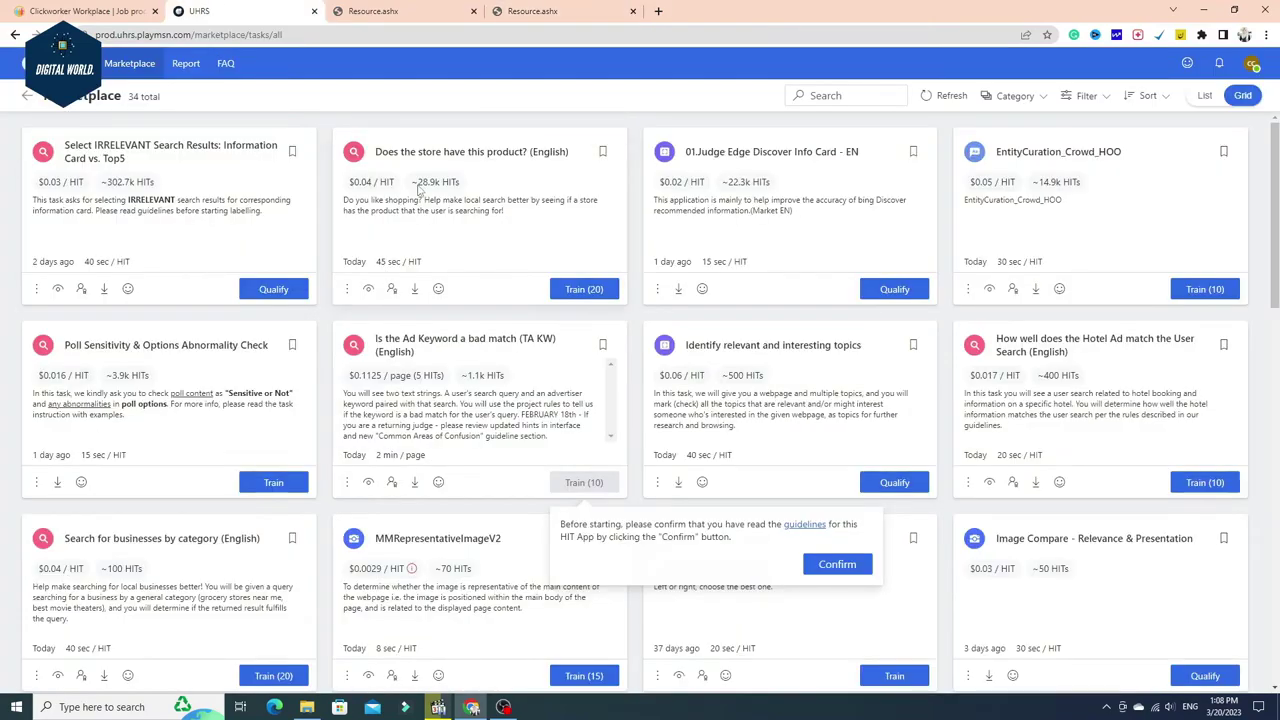
{"action": "left_click_drag", "start_coordinate": [417, 186], "coordinate": [477, 193]}
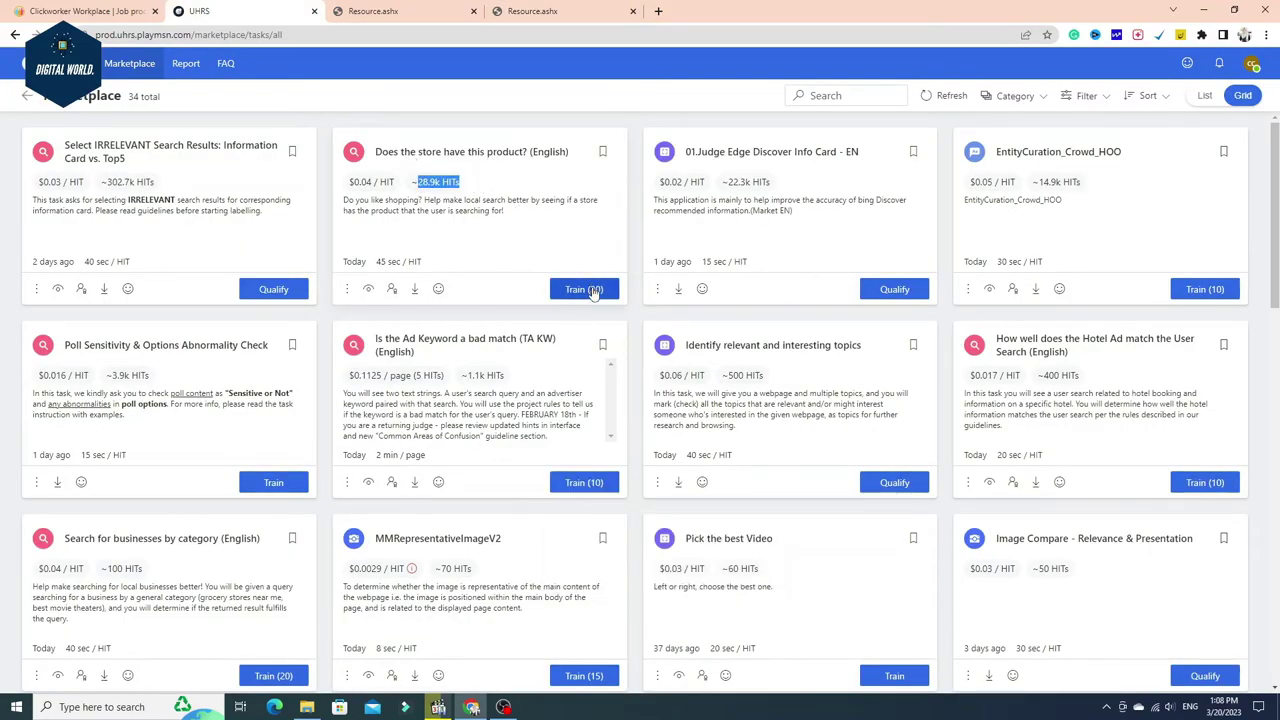
{"action": "left_click", "coordinate": [590, 289]}
{"action": "left_click", "coordinate": [505, 179]}
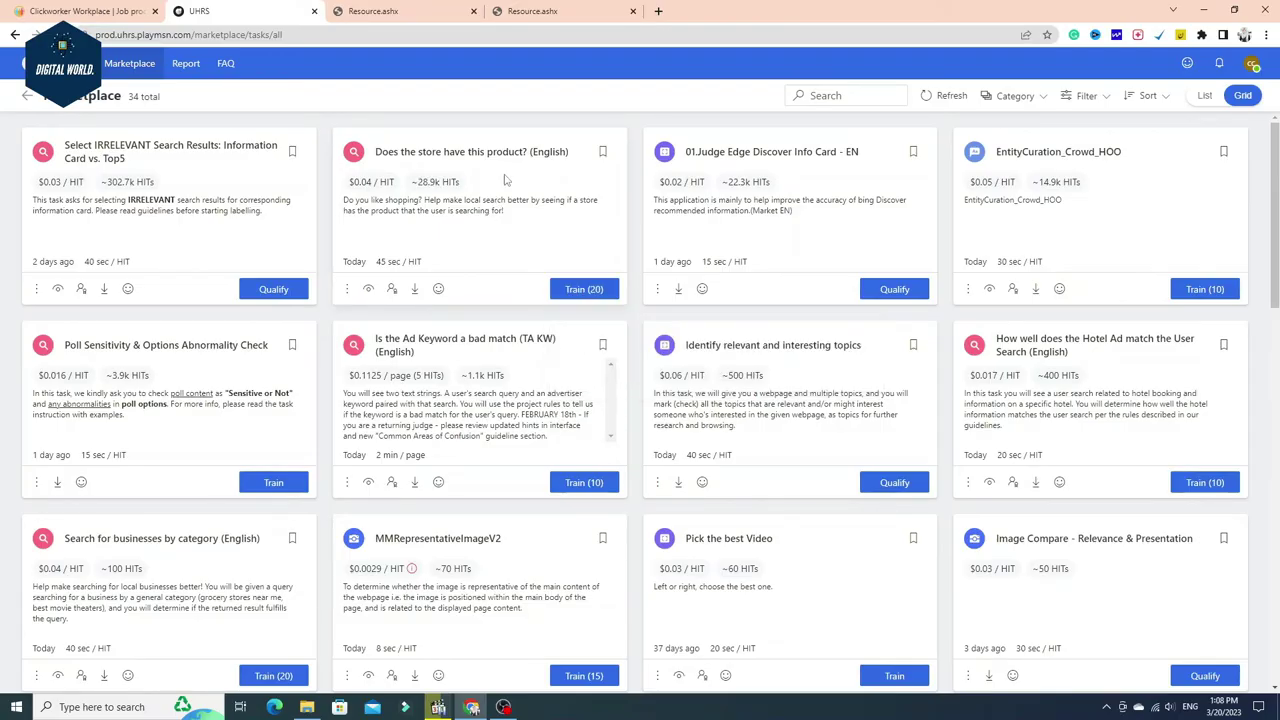
{"action": "left_click_drag", "start_coordinate": [418, 186], "coordinate": [465, 188]}
{"action": "scroll", "coordinate": [470, 205], "scroll_direction": "down", "scroll_amount": 5}
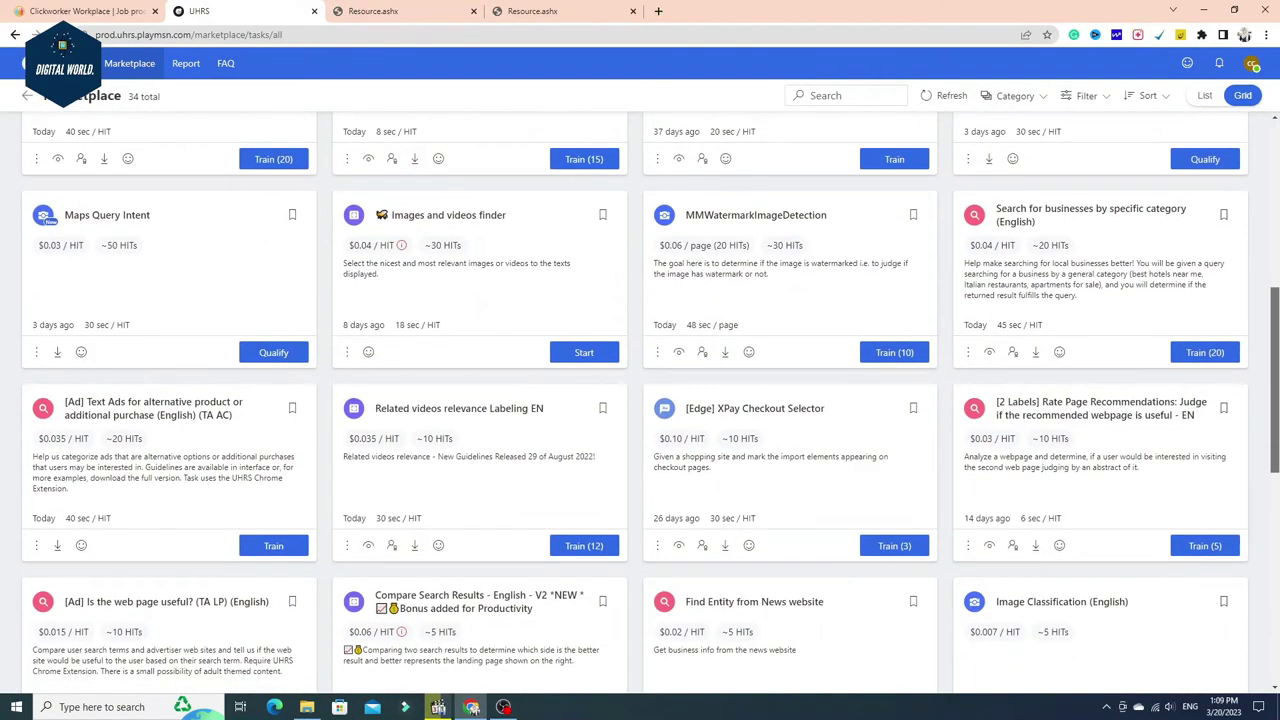
{"action": "scroll", "coordinate": [635, 397], "scroll_direction": "down", "scroll_amount": 1}
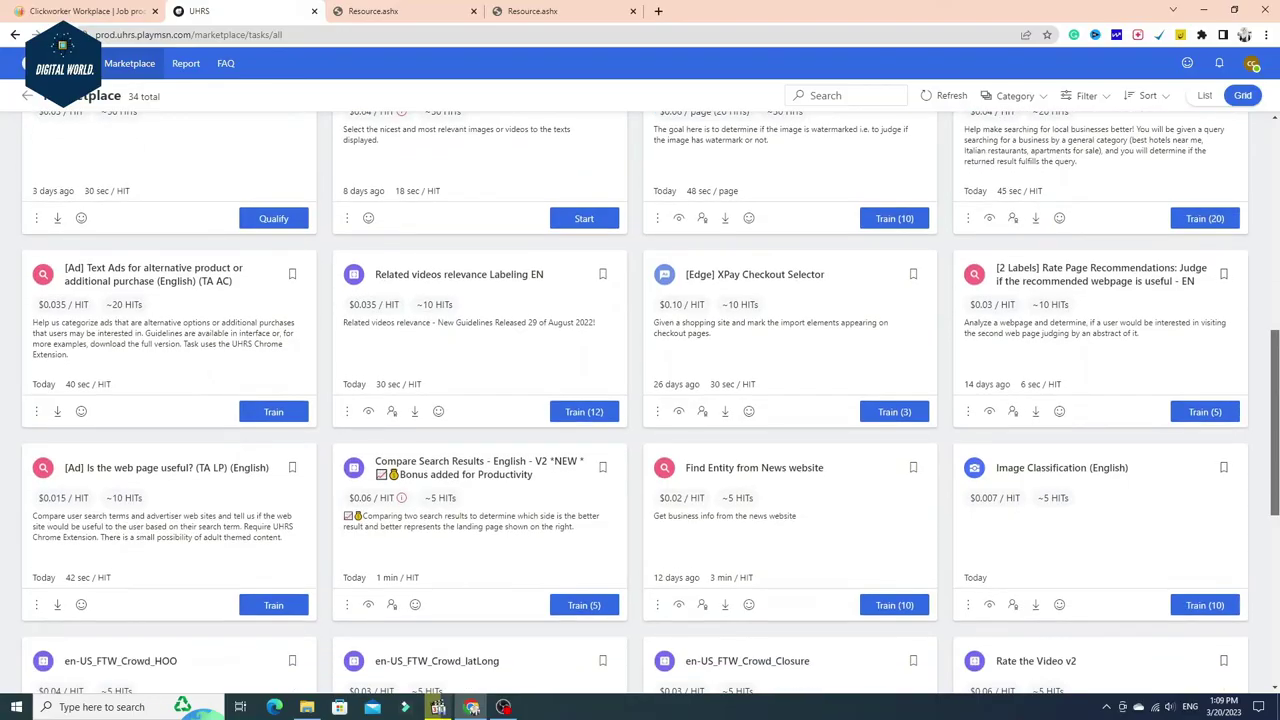
{"action": "scroll", "coordinate": [1229, 377], "scroll_direction": "down", "scroll_amount": 1}
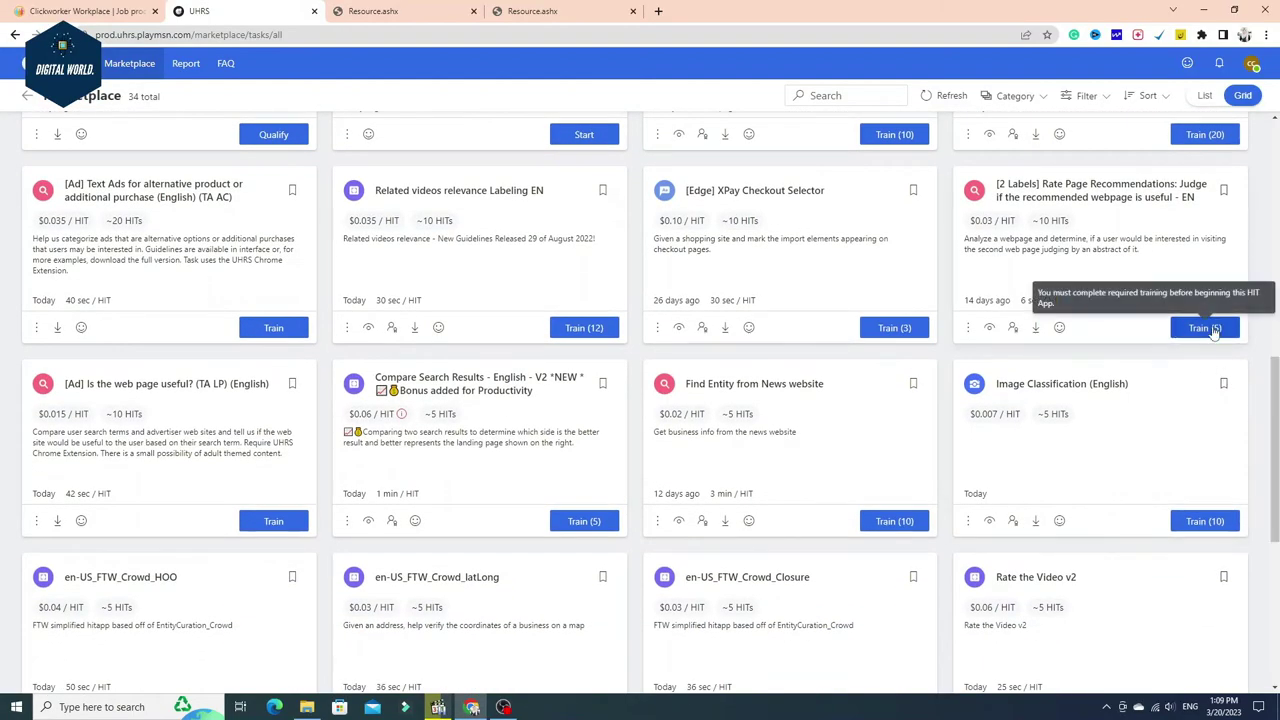